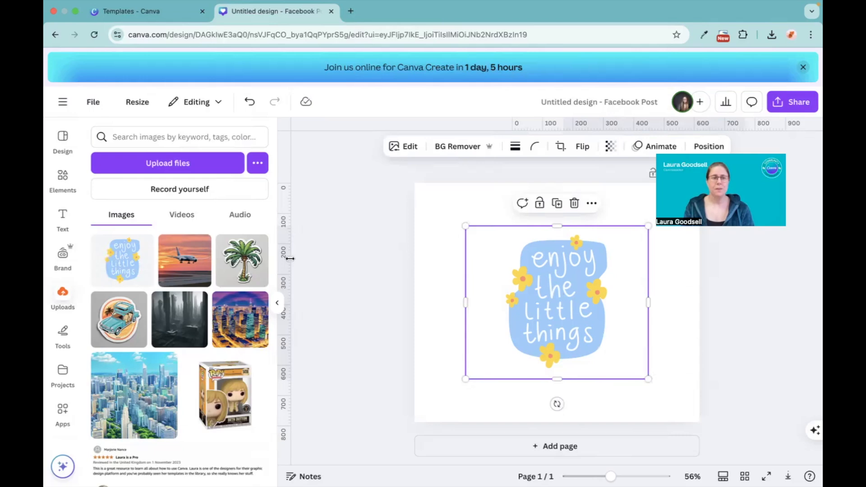
Search the apps for "mock up" and open the Mockups app
scroll(62, 384, "down", 3)
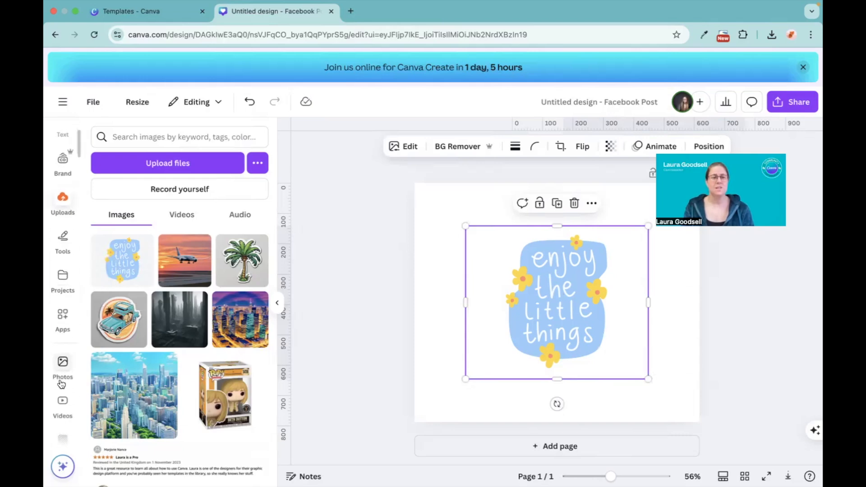
left_click(64, 314)
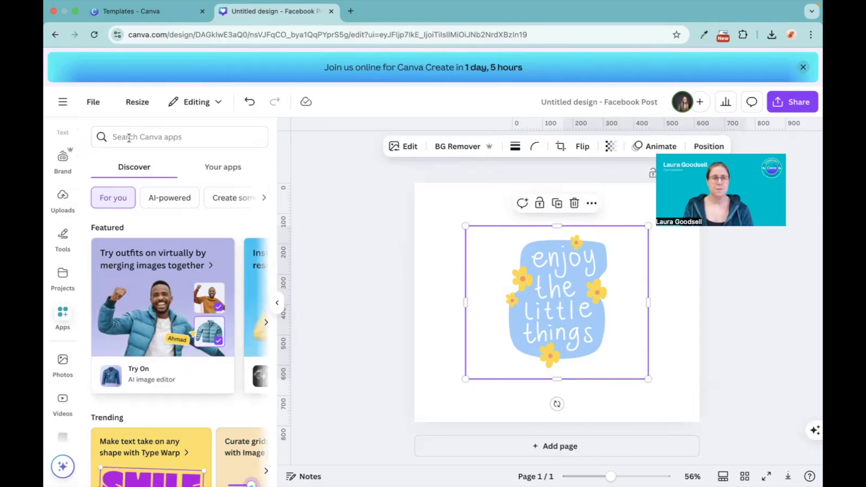
type("moc")
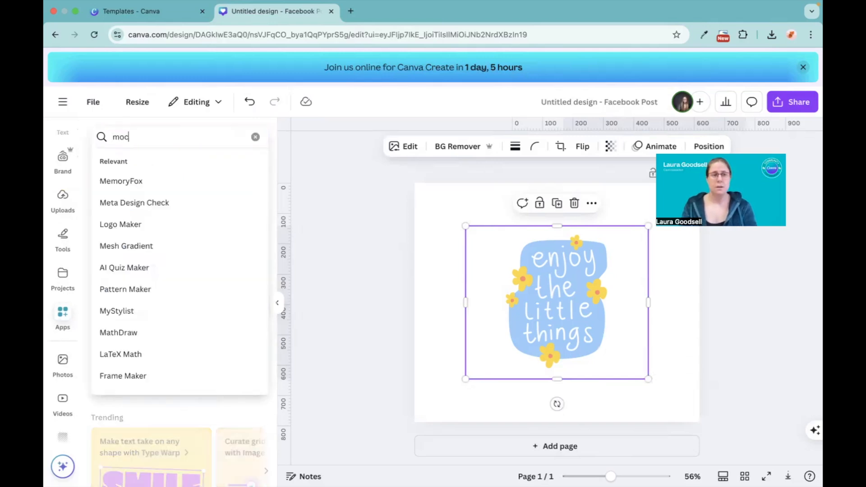
type("k up")
key("Return")
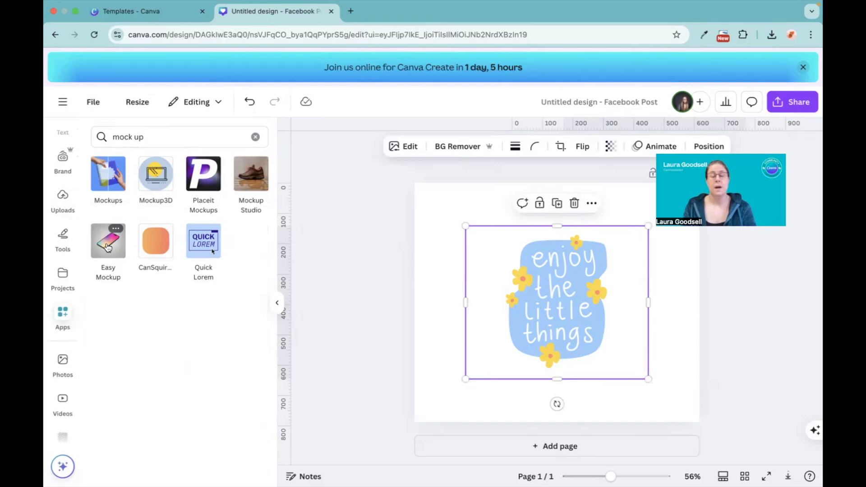
left_click(109, 172)
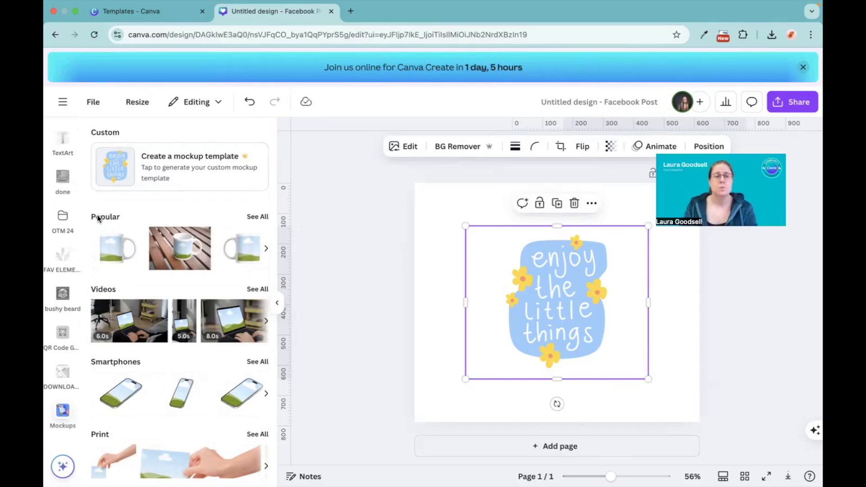
Look through the available mockup categories, from Popular down to Watches
scroll(160, 341, "down", 3)
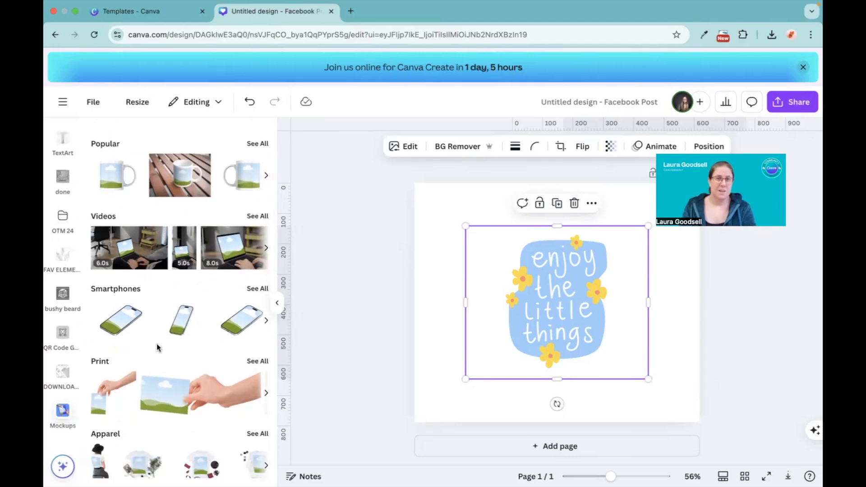
scroll(157, 347, "down", 7)
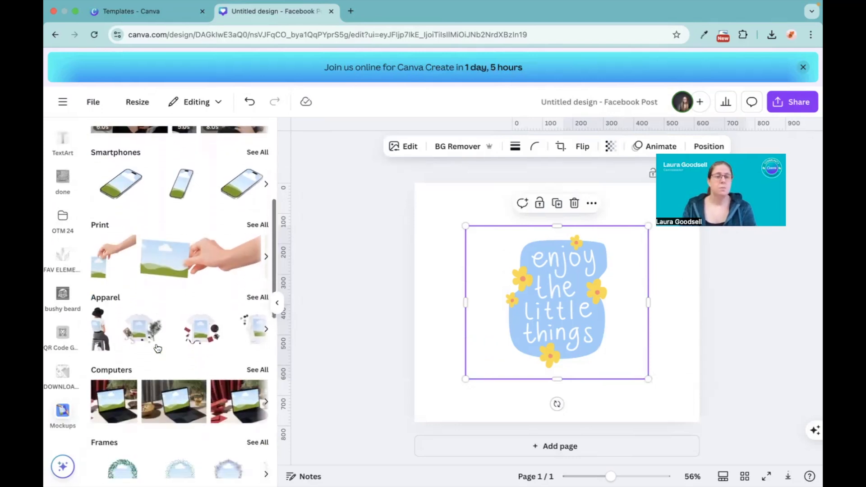
scroll(157, 347, "down", 6)
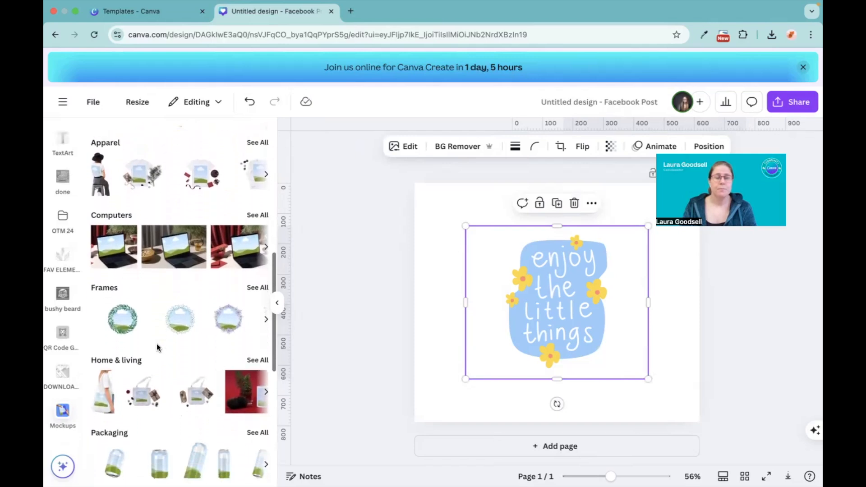
scroll(156, 342, "down", 10)
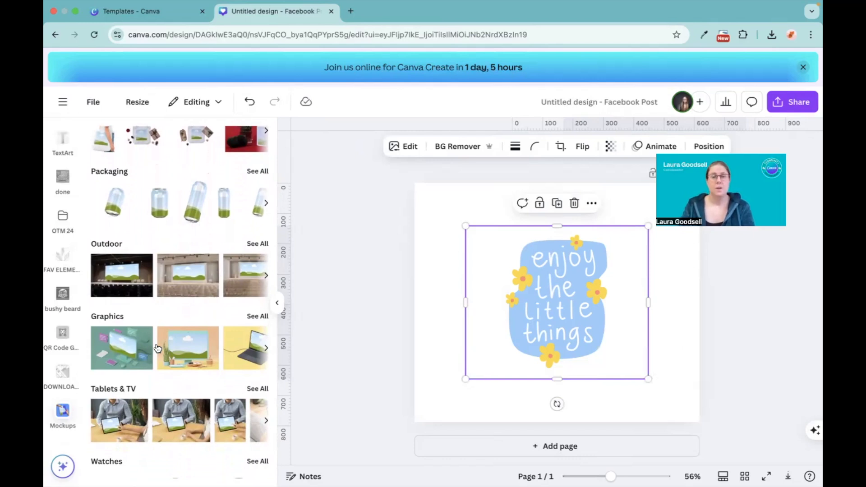
scroll(157, 347, "down", 2)
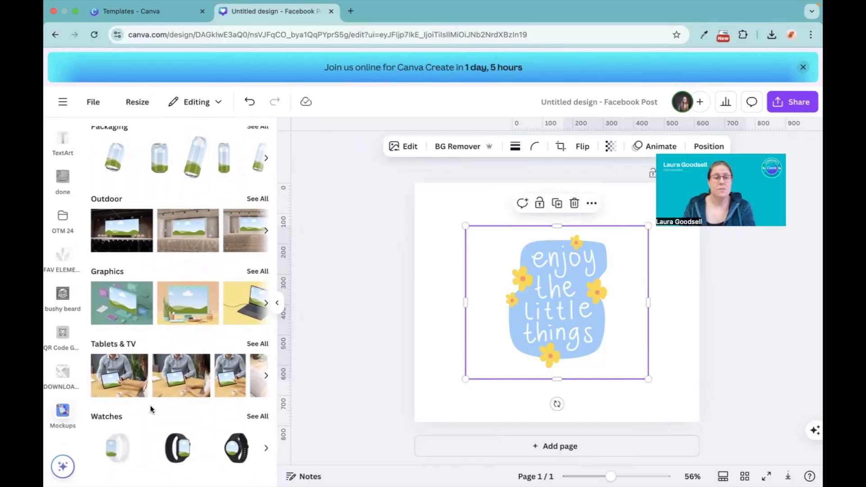
scroll(153, 257, "up", 20)
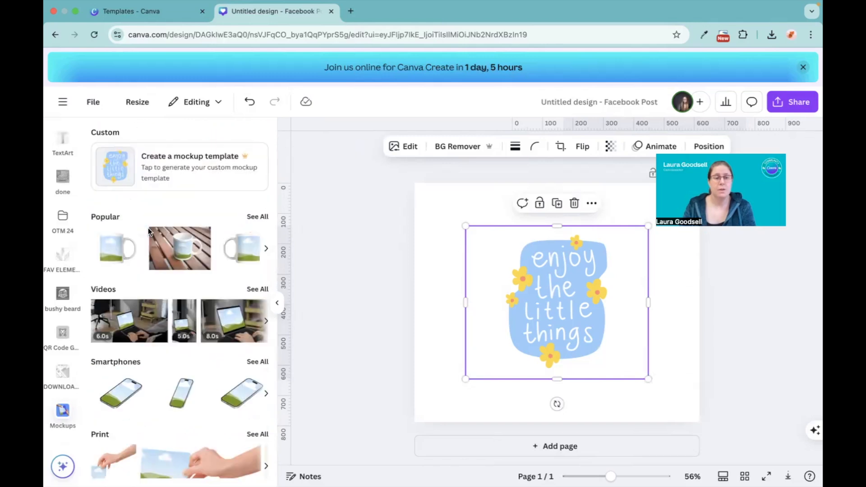
Apply the selected artwork to the 6.0s tote bag mockup with the yellow background from the Videos category
scroll(148, 228, "down", 5)
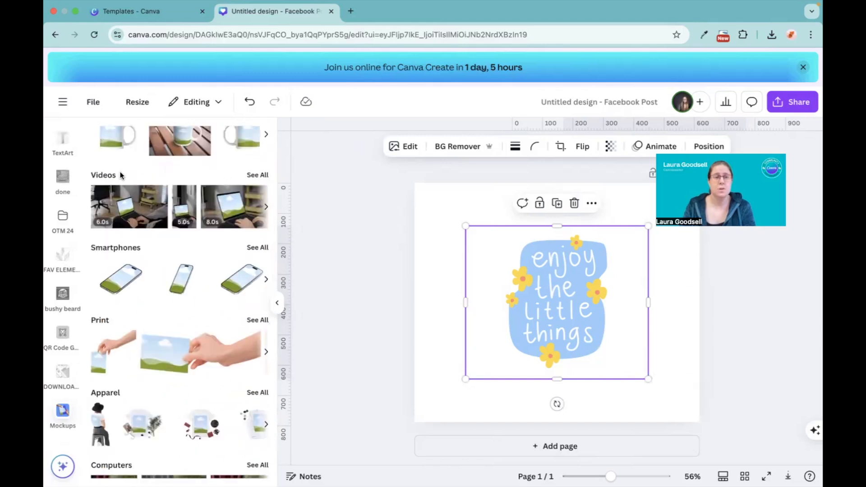
left_click(254, 175)
scroll(165, 318, "down", 5)
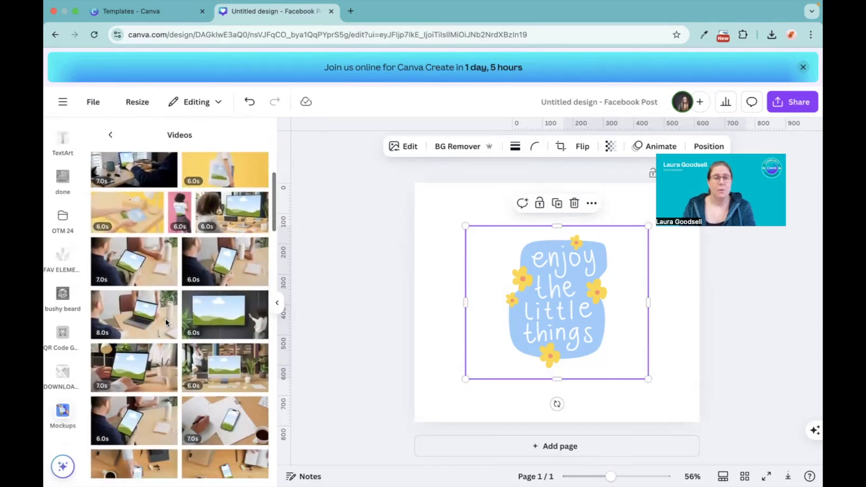
scroll(165, 322, "down", 2)
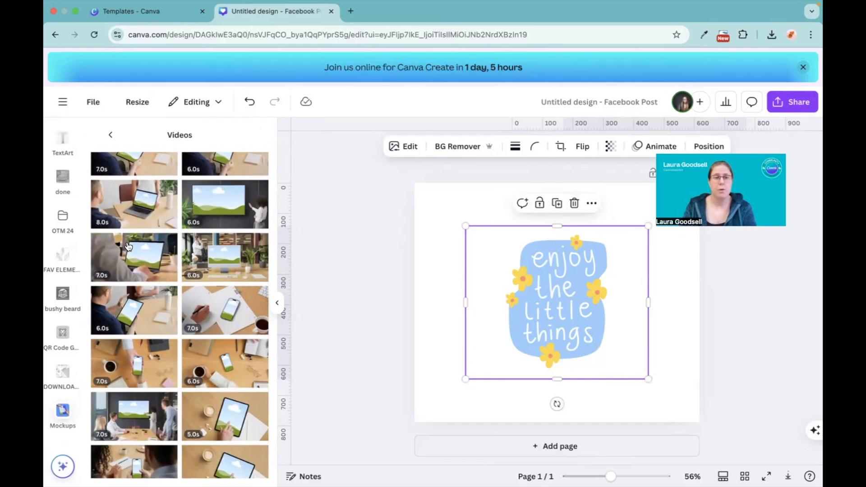
scroll(216, 240, "up", 5)
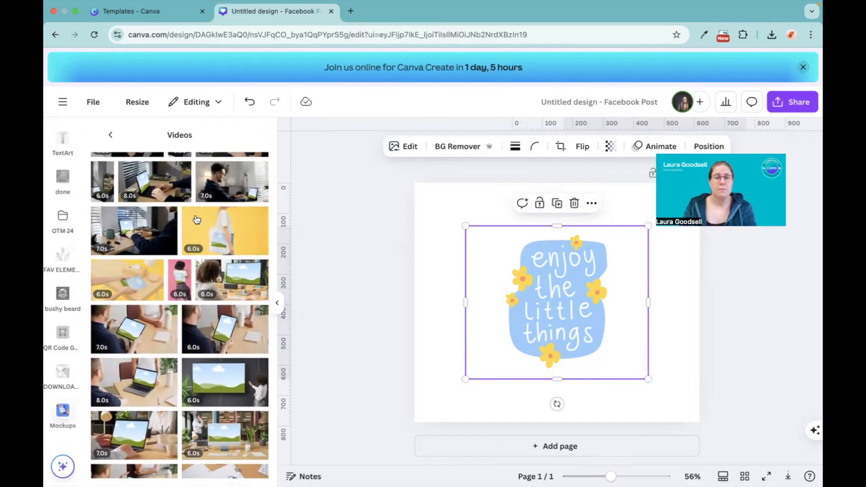
left_click(222, 232)
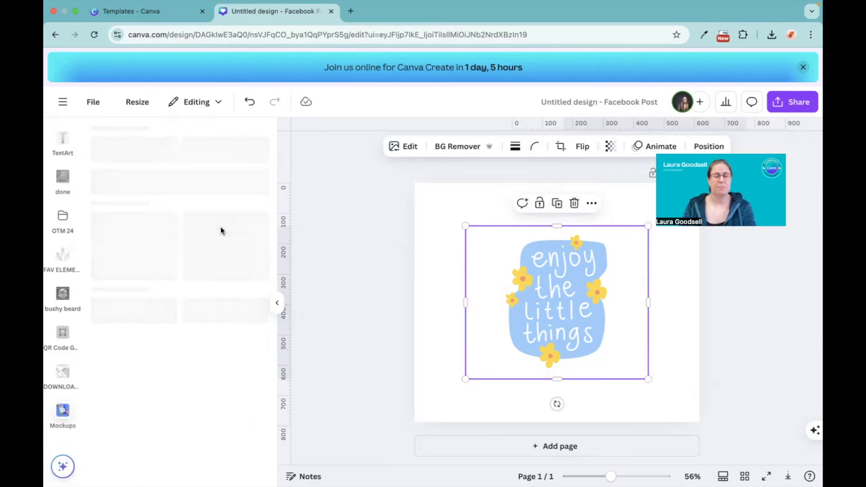
Enlarge the tote bag mockup video until it spans beyond the page's width, and play it
left_click_drag(497, 269, 419, 225)
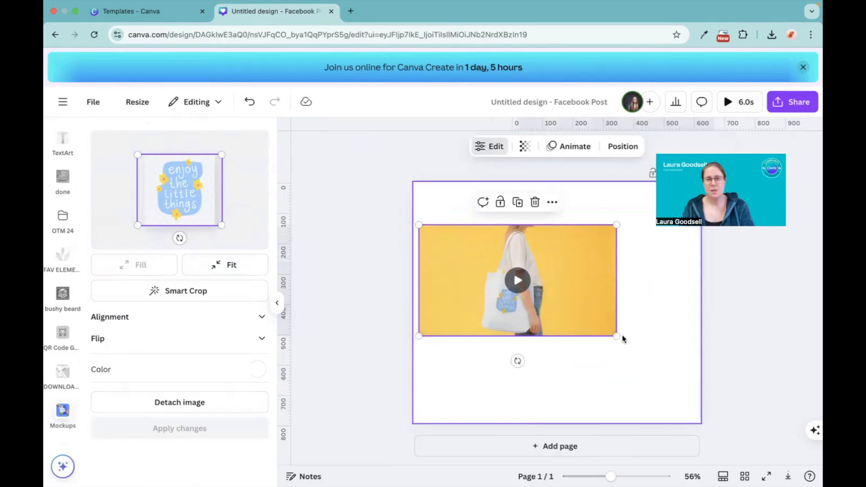
left_click_drag(617, 337, 743, 424)
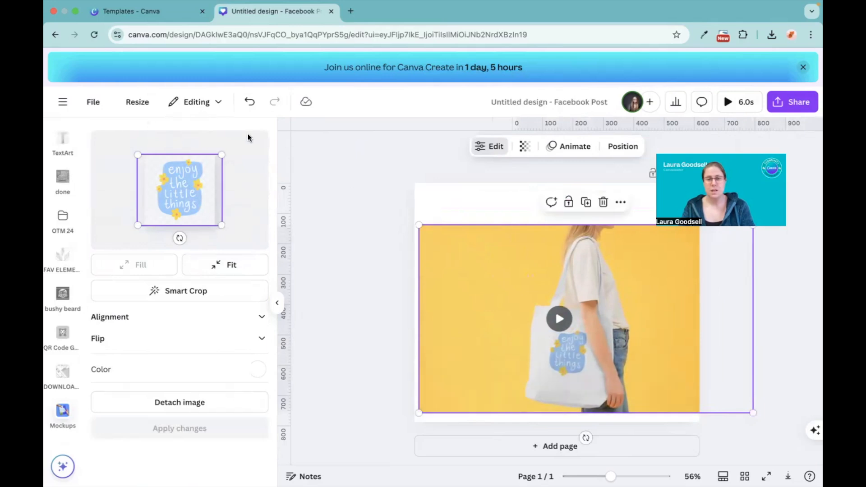
left_click_drag(418, 224, 353, 158)
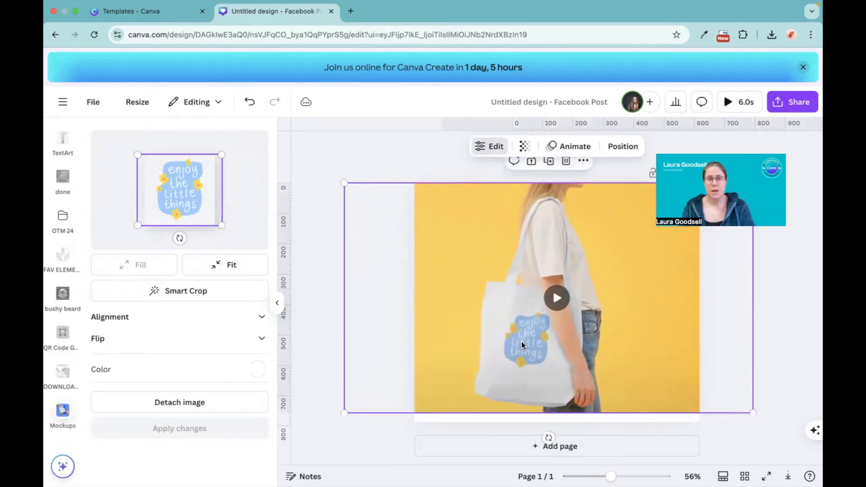
left_click(556, 296)
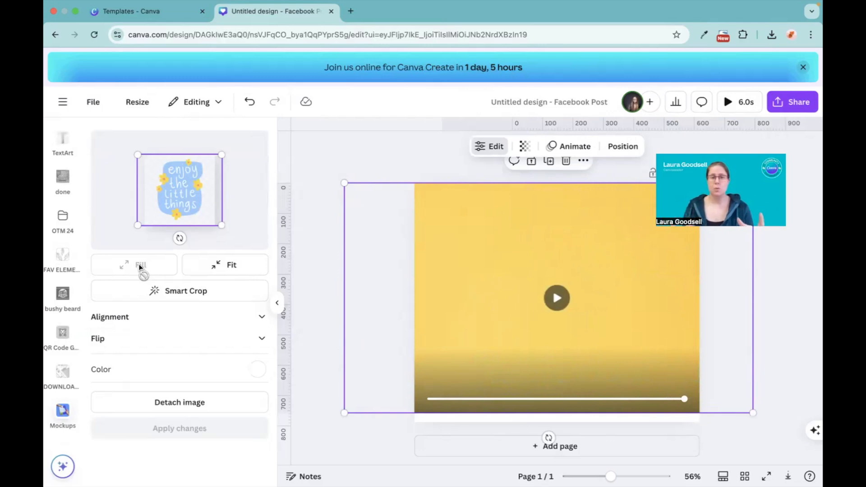
Apply the Fit option to the artwork on the tote bag mockup, and set it back to Fill
left_click(230, 269)
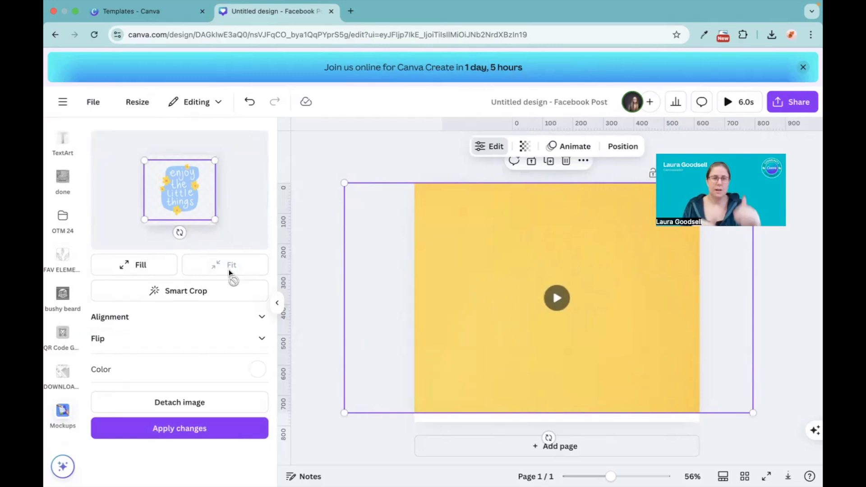
left_click(175, 429)
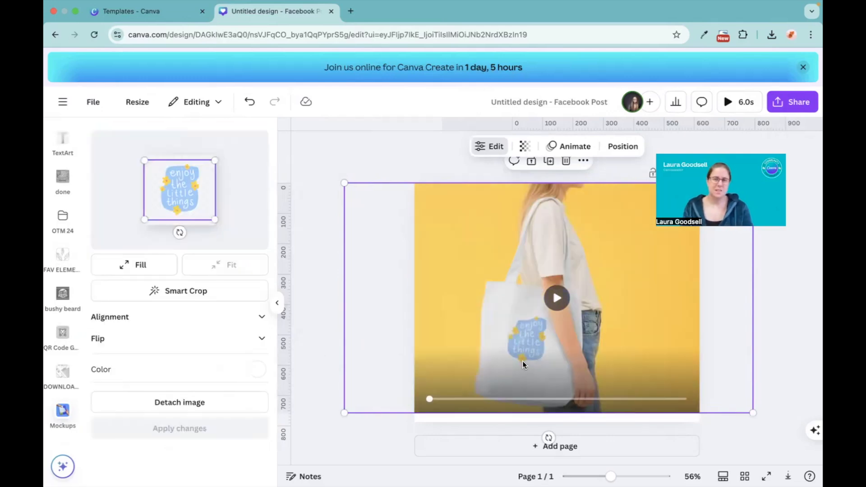
left_click(140, 264)
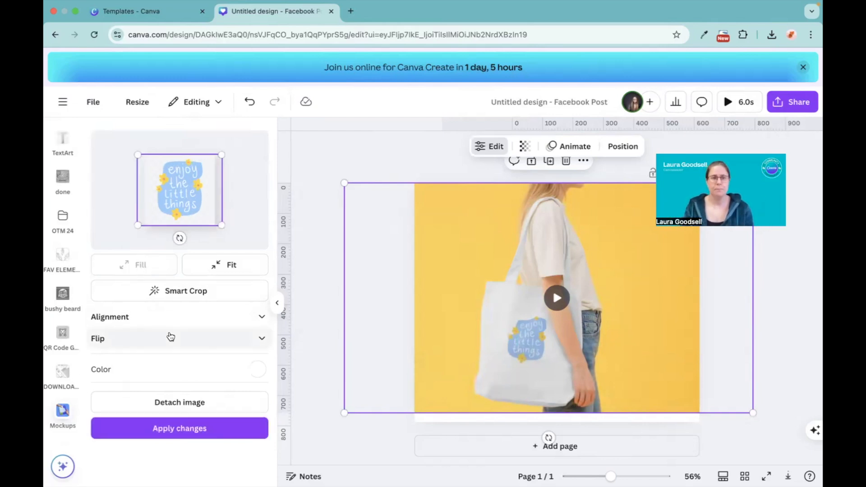
Detach the artwork from the tote bag mockup and delete the detached image
left_click(185, 397)
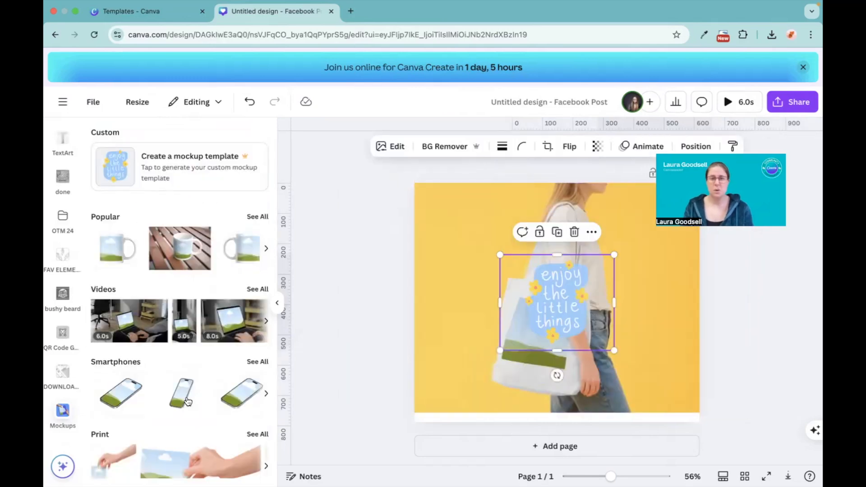
left_click_drag(549, 291, 453, 194)
key("Delete")
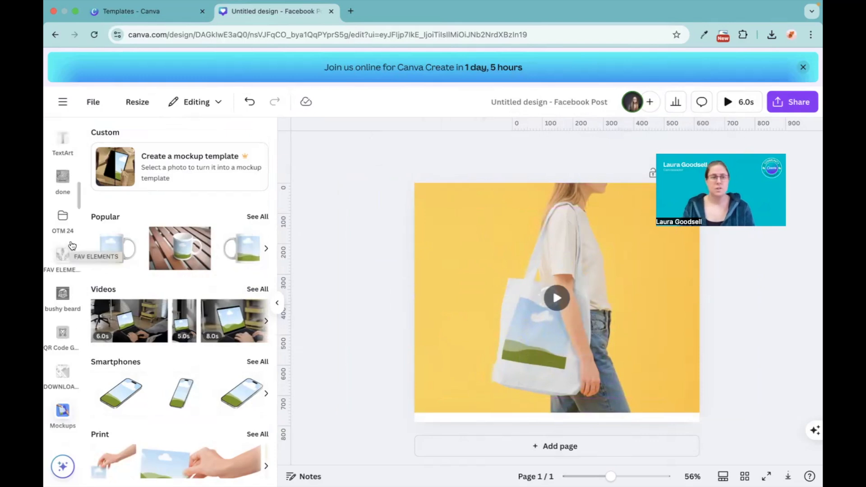
Add the Apparel mockup of a white T-shirt with greenery and delete the tote bag mockup video
scroll(144, 386, "down", 5)
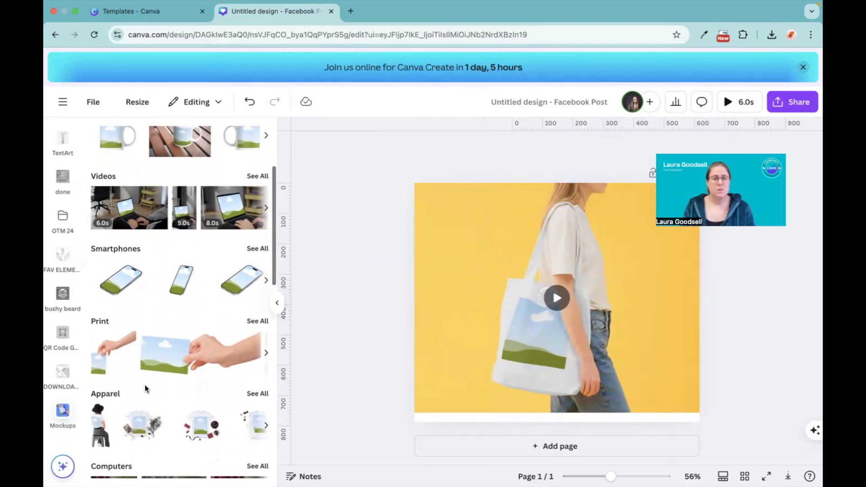
scroll(144, 385, "down", 2)
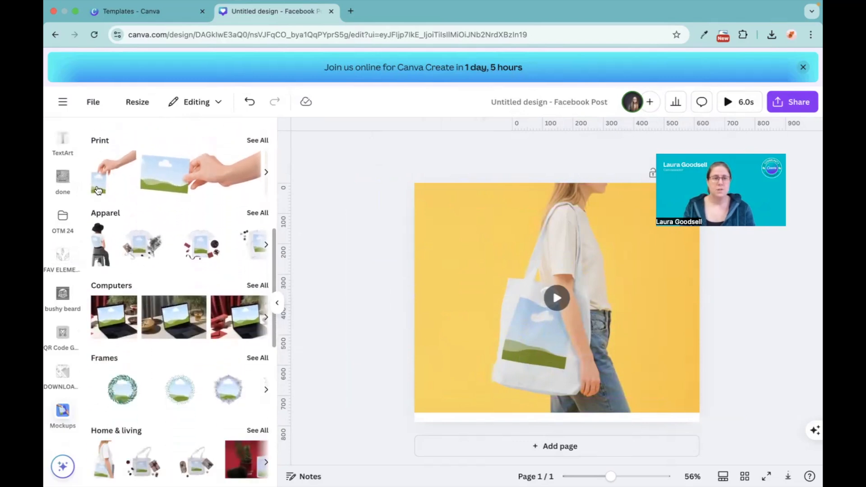
left_click(257, 213)
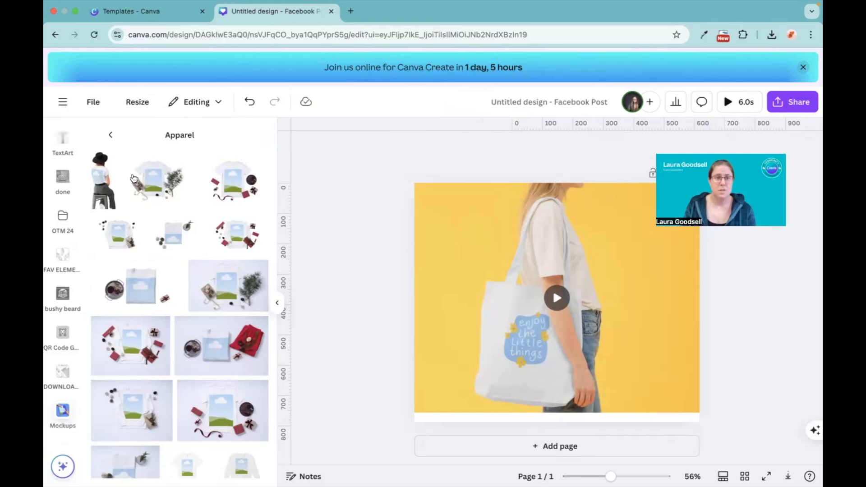
left_click(158, 180)
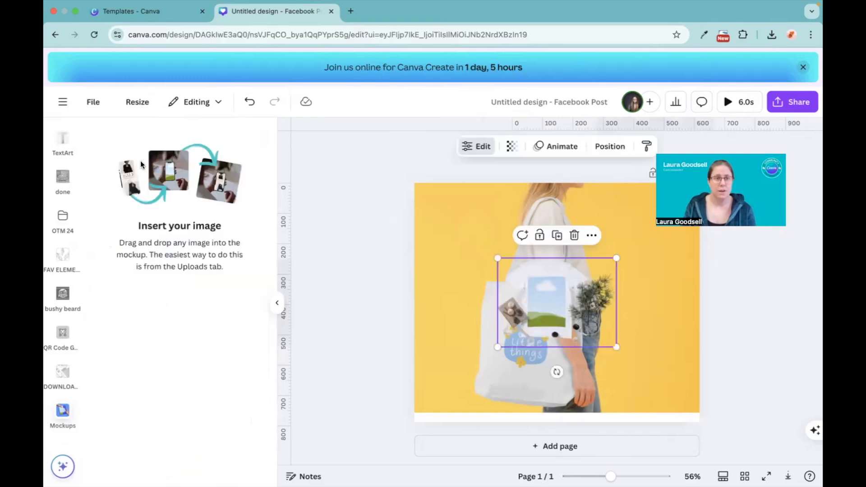
left_click(474, 277)
key("Delete")
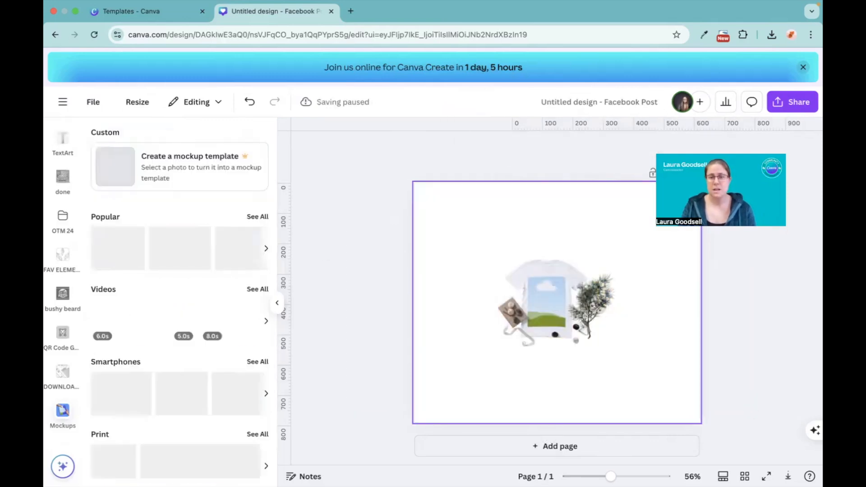
Enlarge the T-shirt mockup until it spans the full width of the page
left_click(545, 281)
left_click_drag(496, 257, 418, 188)
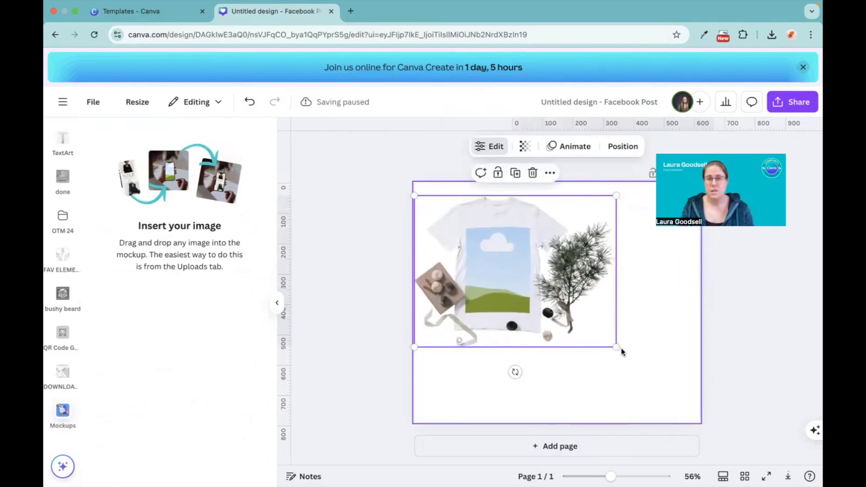
left_click_drag(616, 348, 699, 411)
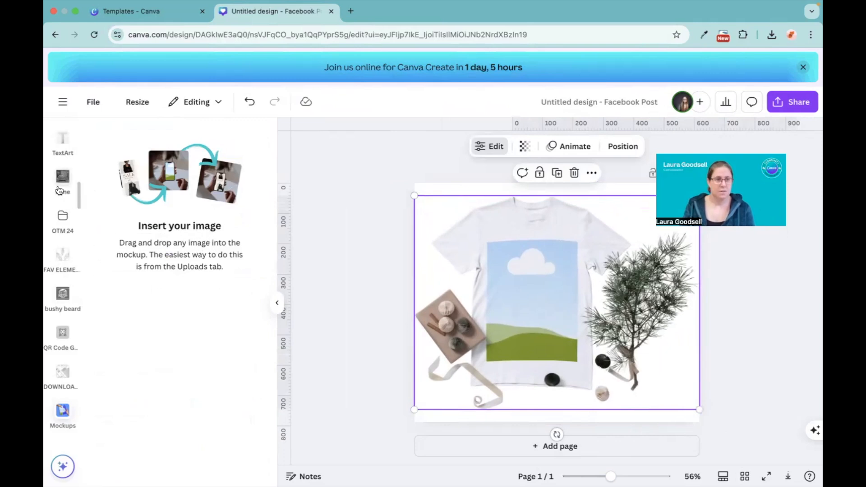
Add the uploaded "enjoy the little things" image and place it inside the T-shirt mockup
scroll(59, 218, "up", 10)
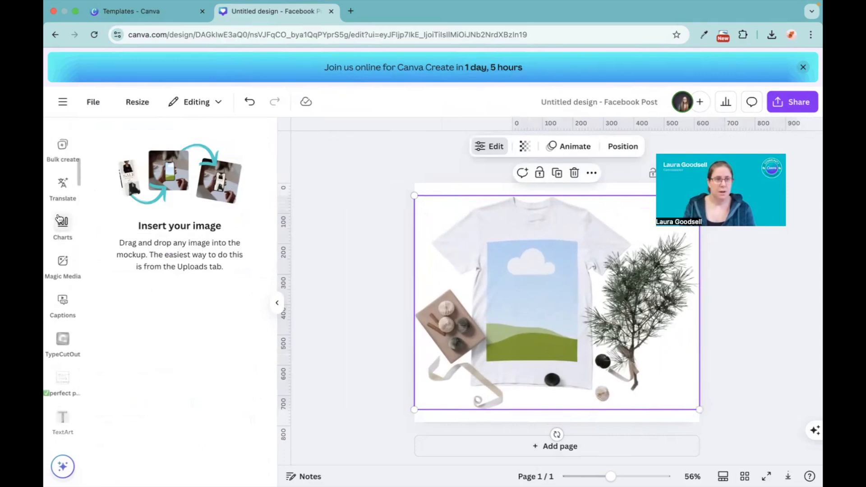
scroll(59, 218, "up", 5)
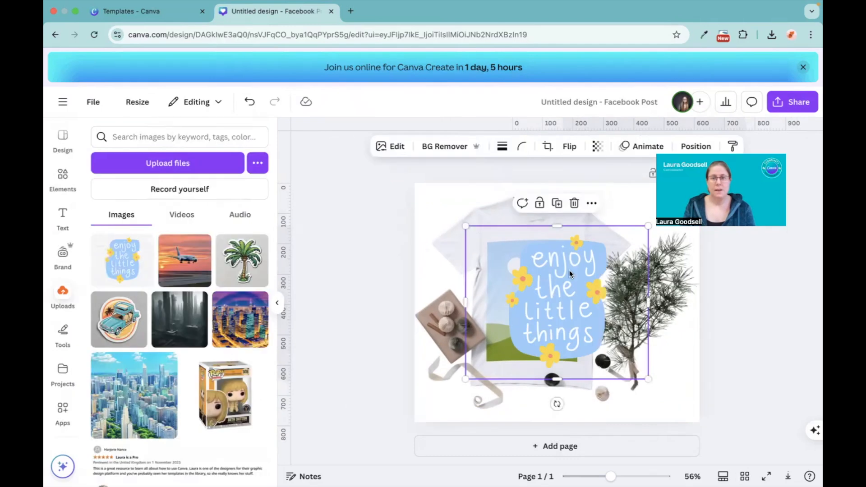
left_click_drag(567, 302, 540, 306)
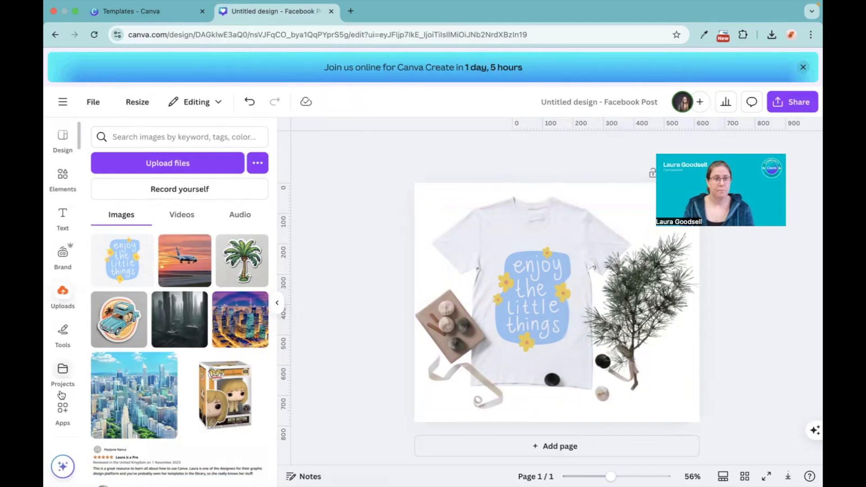
Reopen the Mockups app and delete the finished T-shirt mockup from the page
left_click(62, 408)
left_click(102, 180)
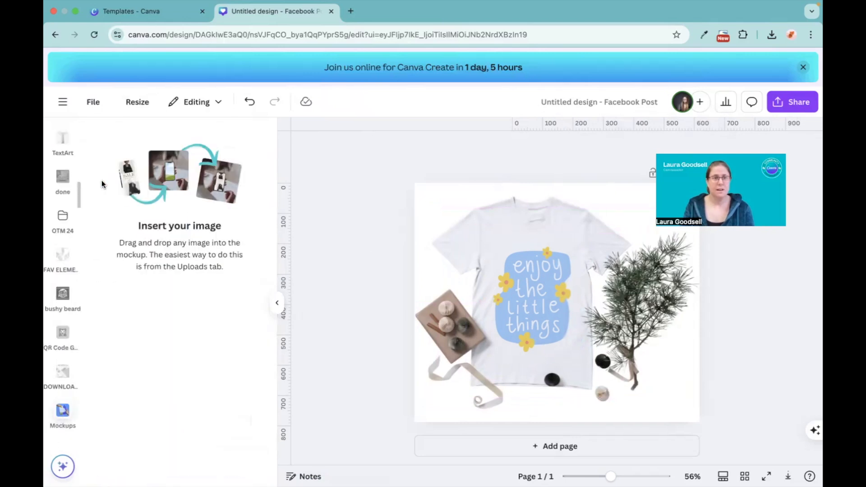
left_click(556, 287)
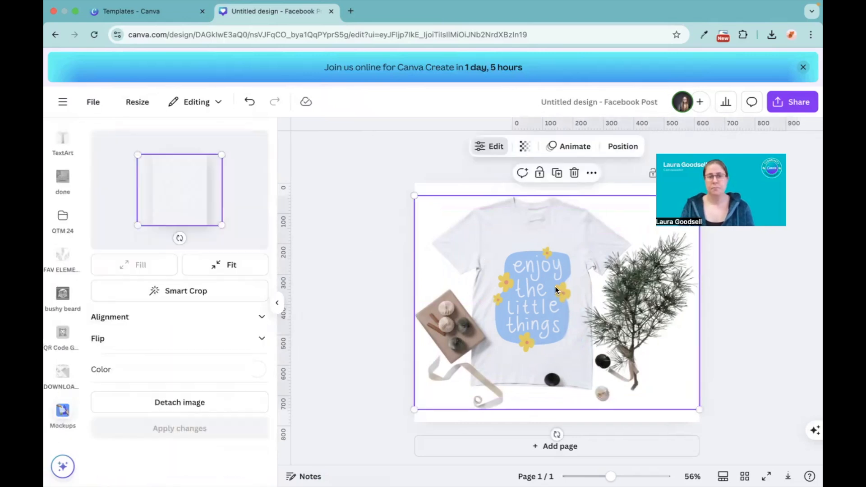
key("Delete")
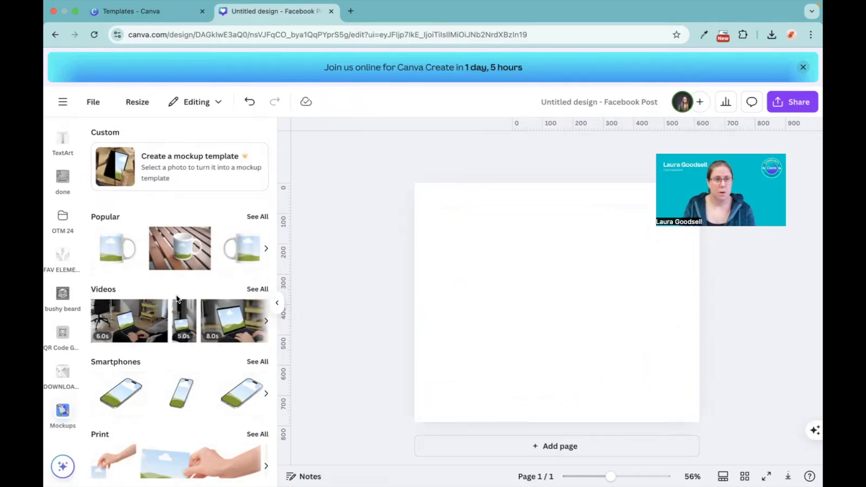
Browse the full Packaging category of the Mockups app
scroll(176, 294, "down", 8)
scroll(176, 296, "down", 4)
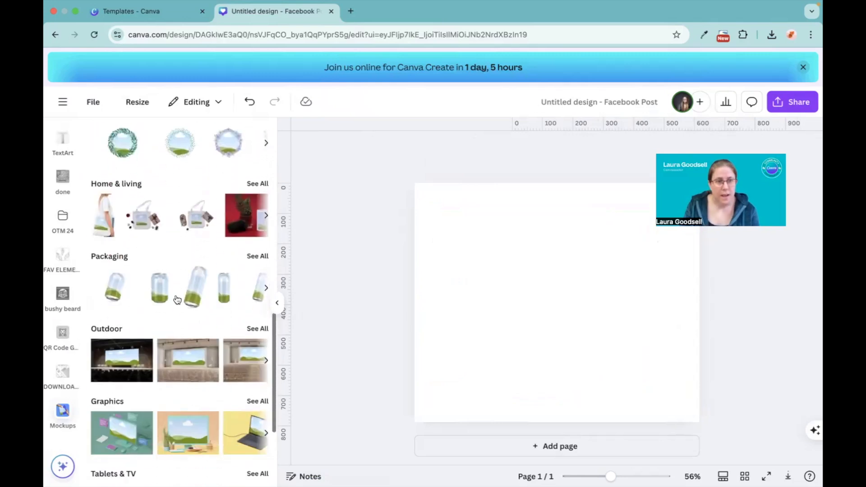
left_click(253, 256)
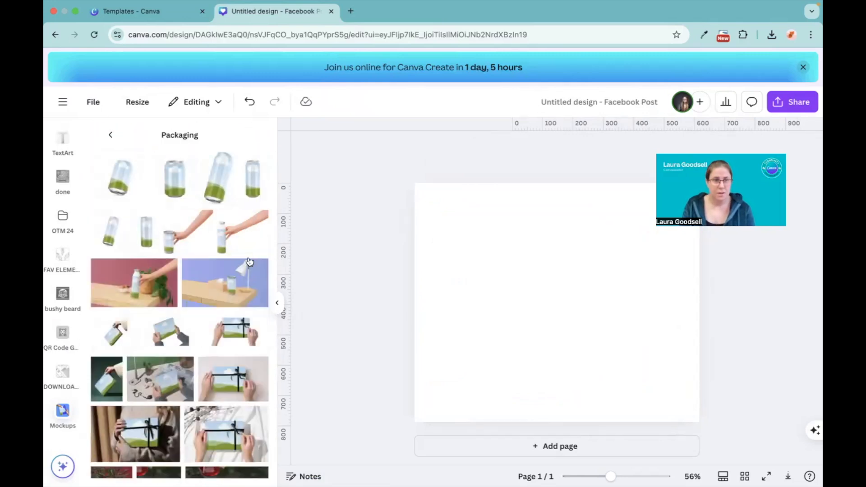
scroll(184, 352, "down", 5)
scroll(183, 350, "down", 5)
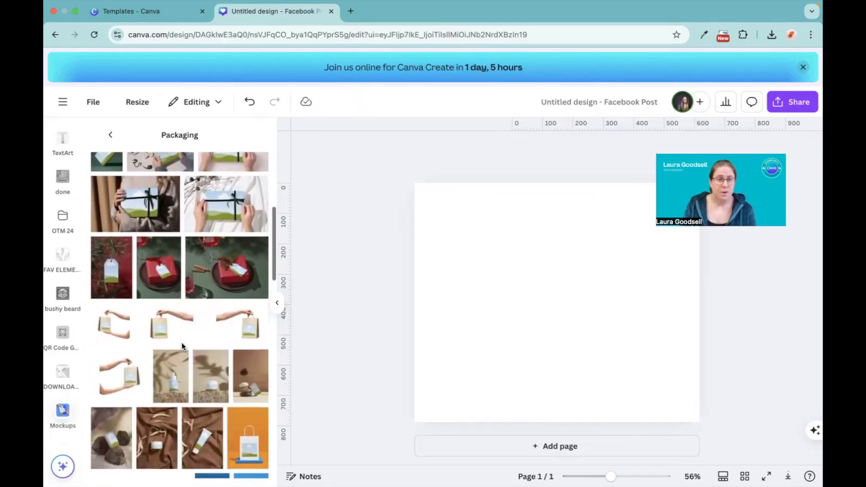
scroll(183, 347, "down", 8)
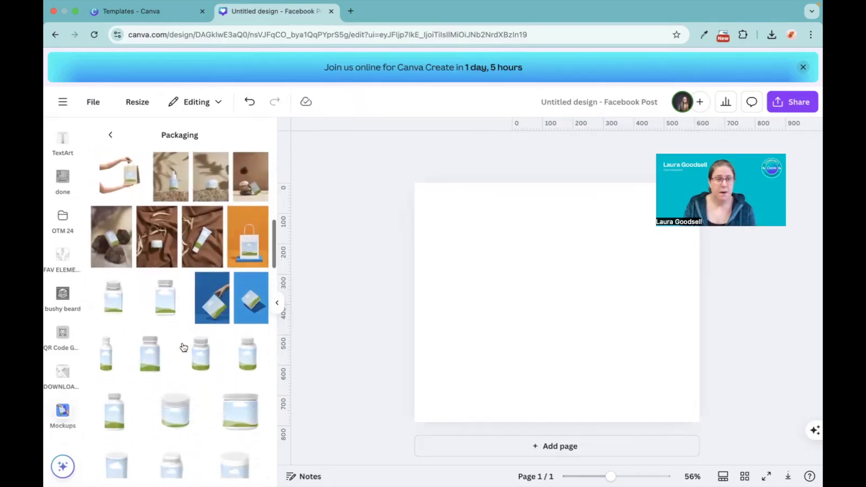
scroll(184, 347, "down", 10)
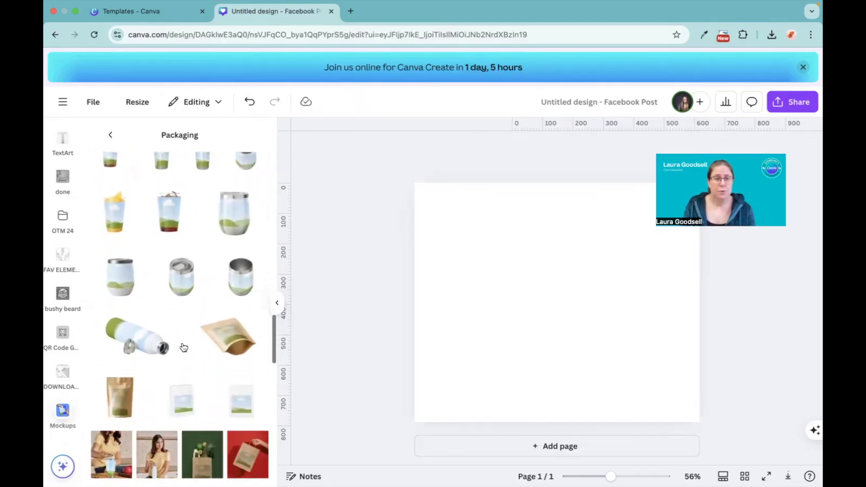
scroll(183, 346, "down", 2)
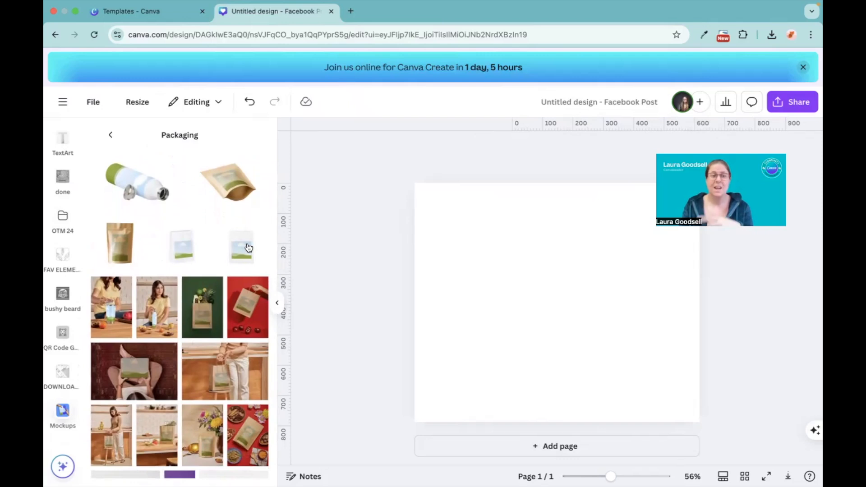
scroll(248, 247, "down", 6)
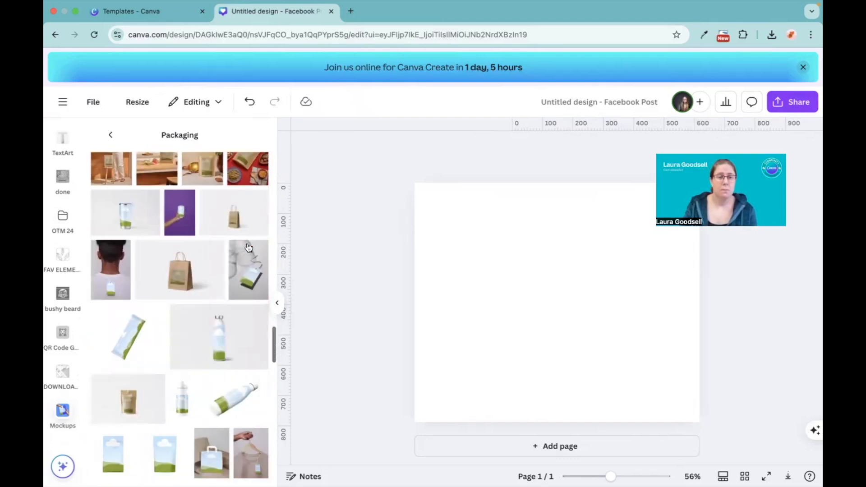
scroll(248, 247, "down", 3)
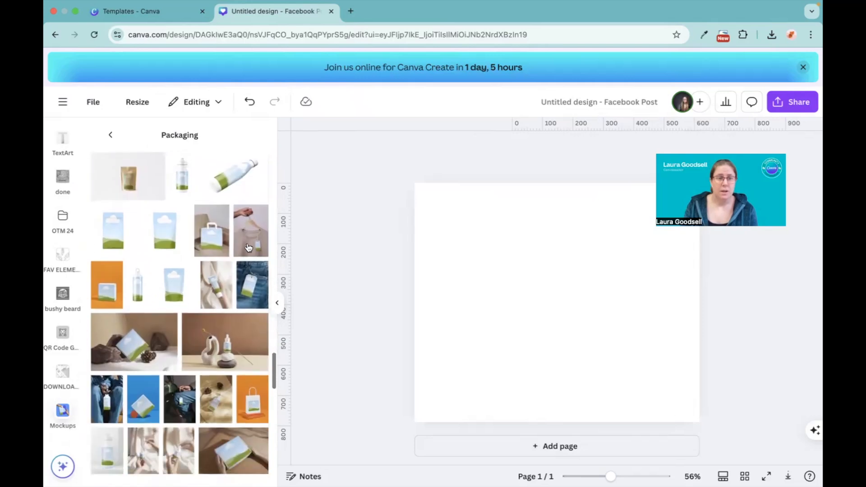
scroll(249, 247, "down", 5)
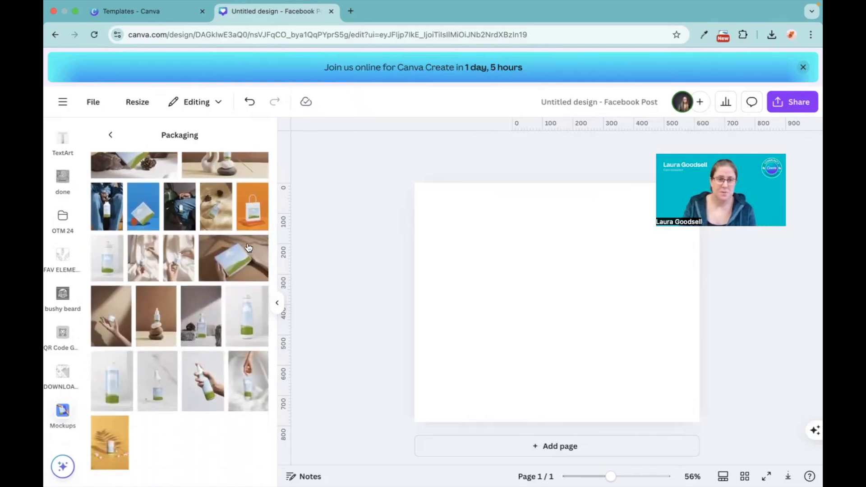
scroll(248, 247, "up", 10)
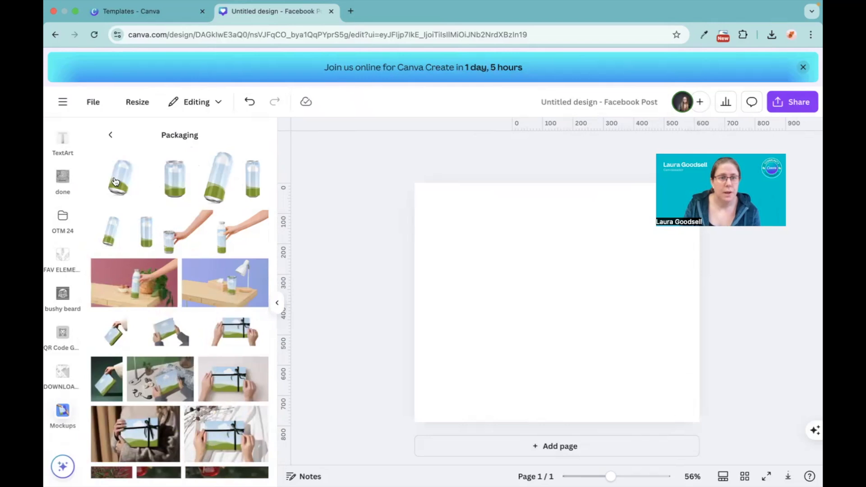
Add the first tilted drink can mockup from Packaging and enlarge it to nearly the full page height
left_click(116, 180)
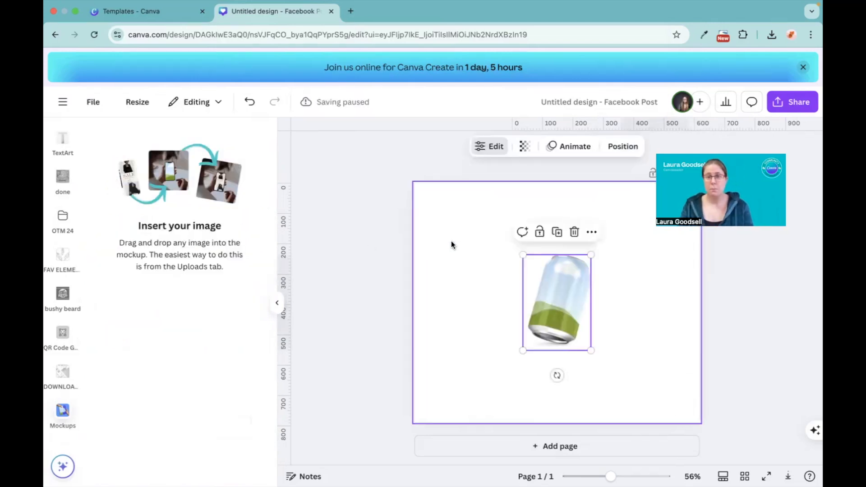
left_click_drag(522, 254, 459, 215)
left_click_drag(595, 356, 635, 416)
scroll(57, 245, "up", 5)
scroll(57, 246, "up", 5)
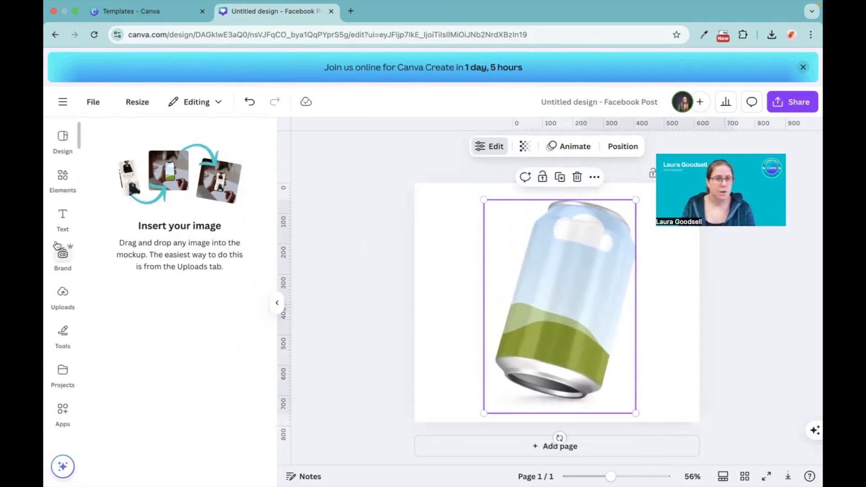
Add the uploaded "enjoy the little things" image and place it inside the drink can mockup
left_click(63, 295)
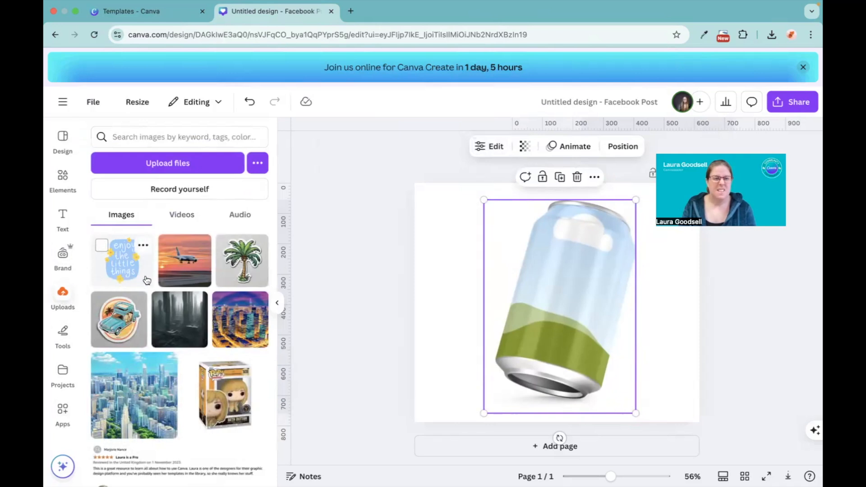
left_click(123, 265)
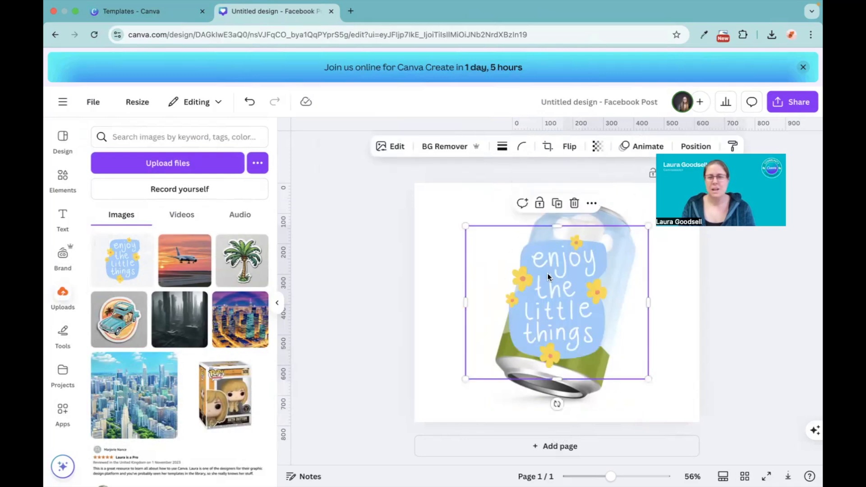
left_click_drag(556, 288, 575, 309)
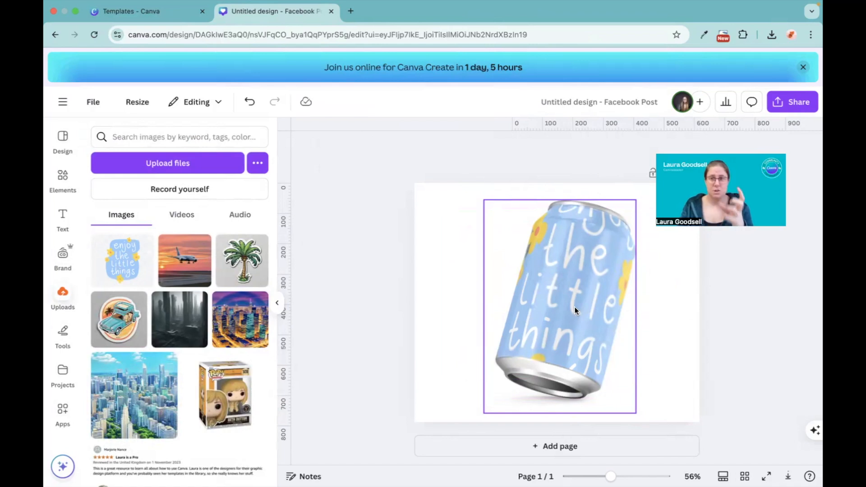
Set the can's artwork to Fit in the Mockups app, then shift it slightly lower on the can, applying both changes
left_click(559, 301)
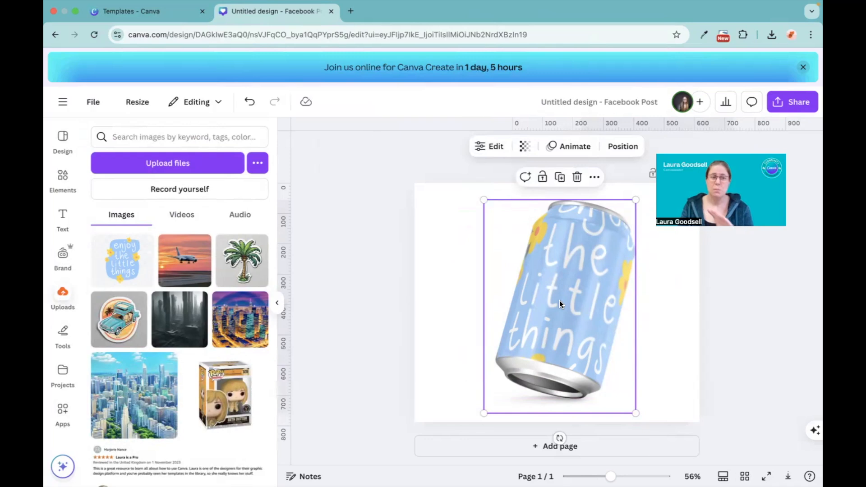
left_click(68, 420)
left_click(96, 176)
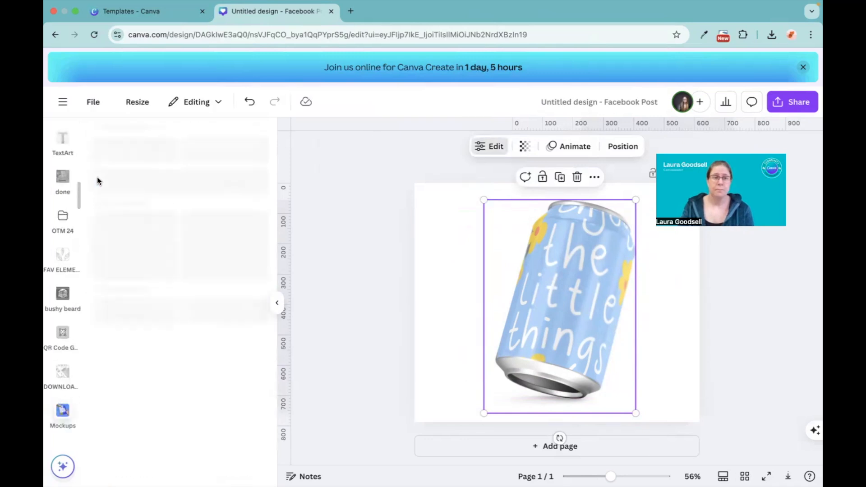
left_click(223, 265)
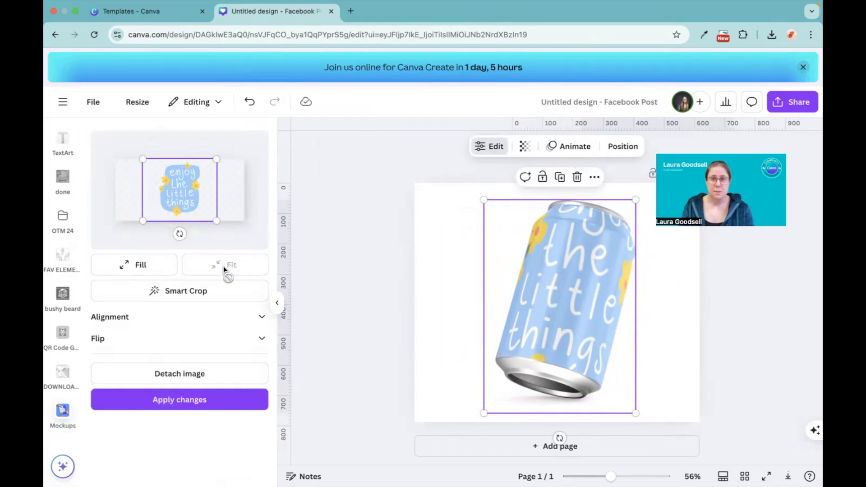
left_click(168, 401)
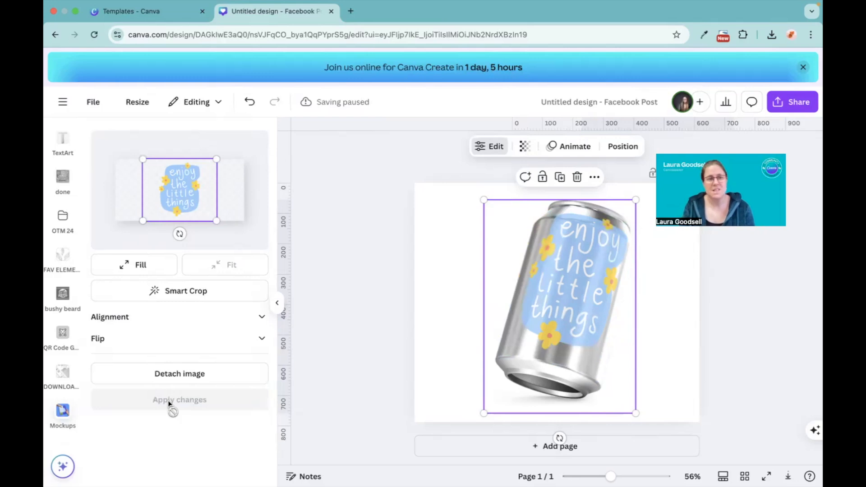
mouse_move(177, 193)
left_mouse_down()
mouse_move(217, 193)
mouse_move(169, 198)
mouse_move(177, 199)
left_mouse_up()
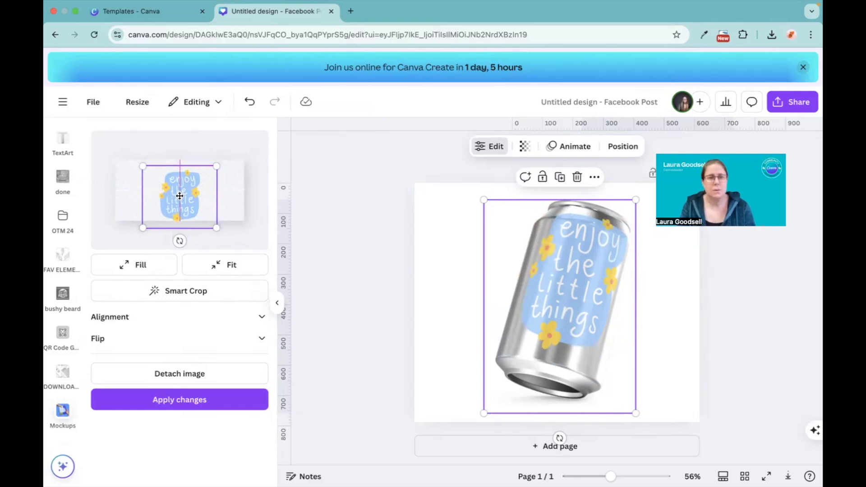
left_click(172, 394)
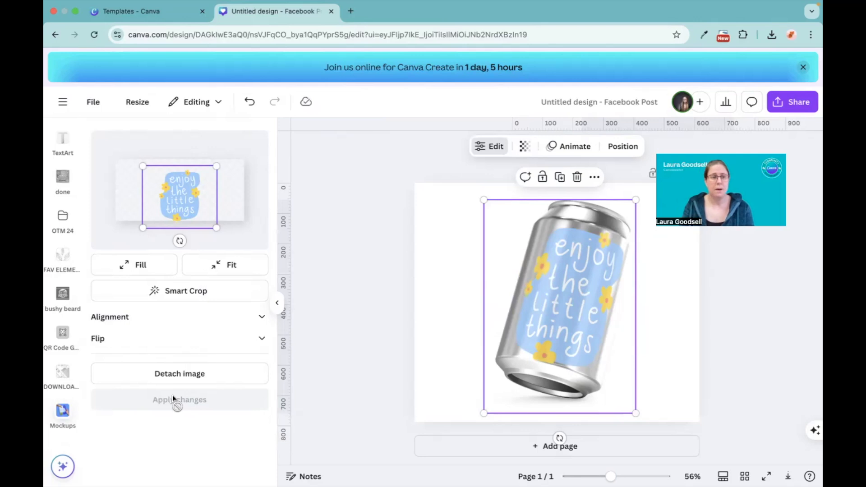
Return to the Mockups template overview and delete the drink can mockup from the page
left_click(66, 418)
left_click(67, 418)
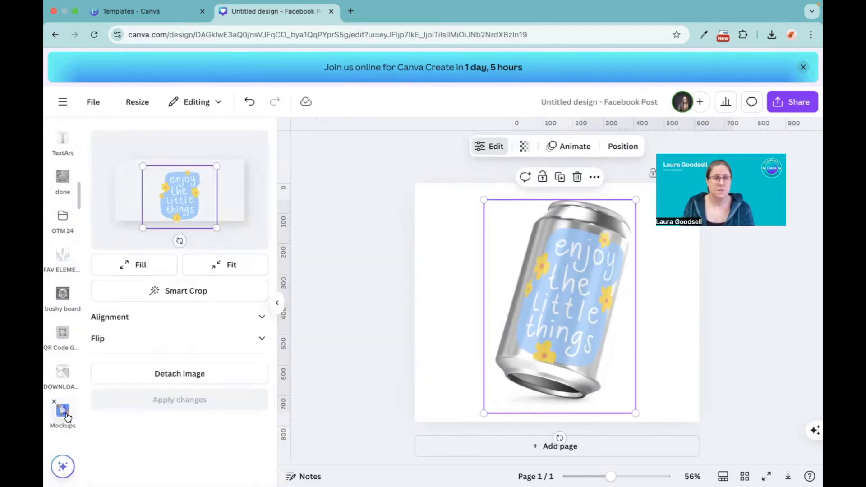
key("Delete")
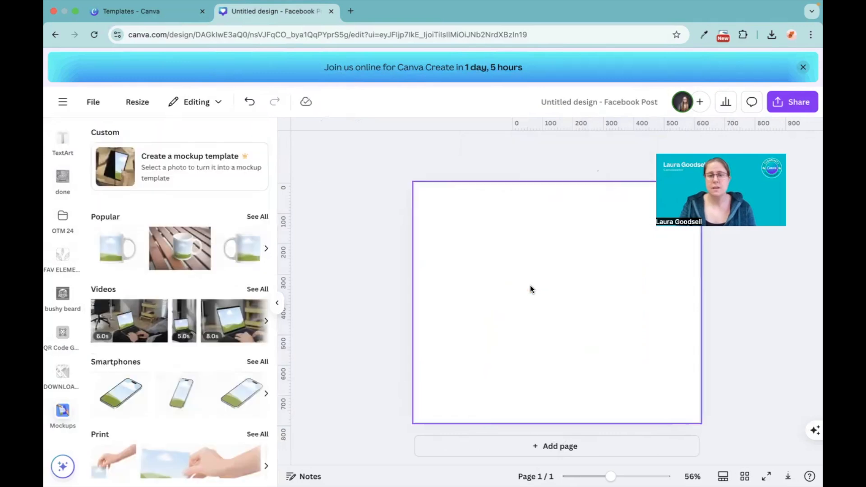
Add the Computers mockup of a woman with a laptop on a pink sofa and apply its colors to the page
scroll(157, 320, "down", 8)
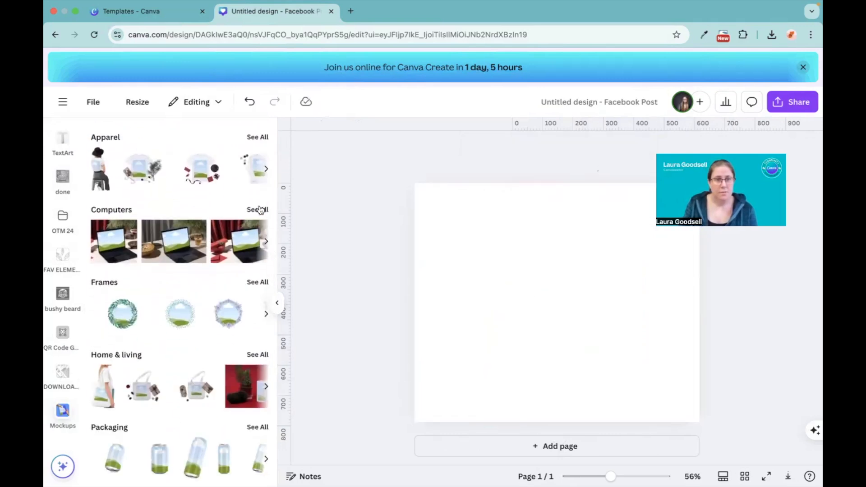
left_click(258, 211)
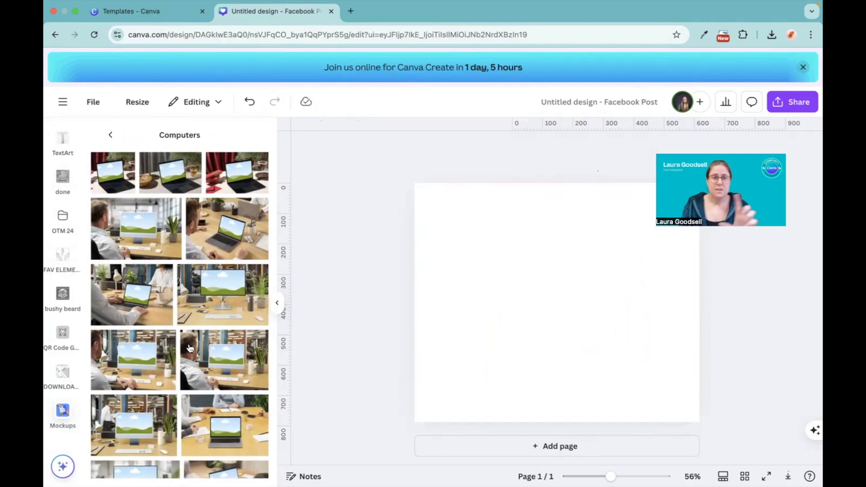
scroll(191, 351, "down", 10)
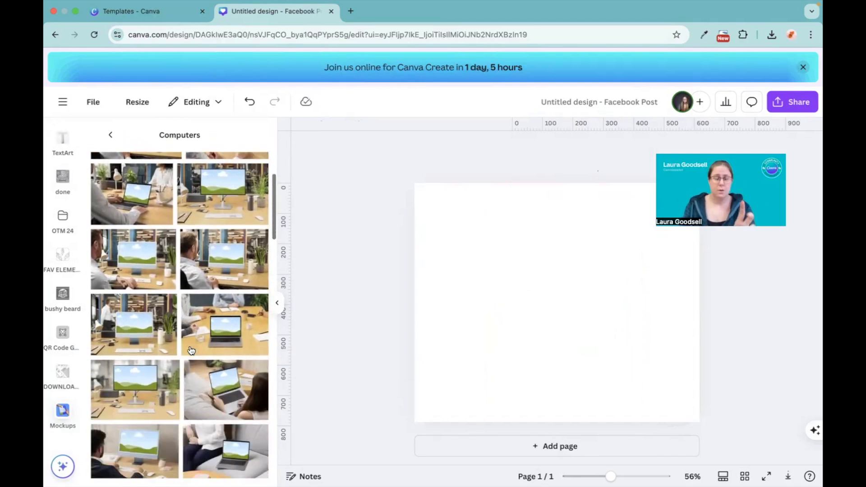
scroll(191, 350, "down", 6)
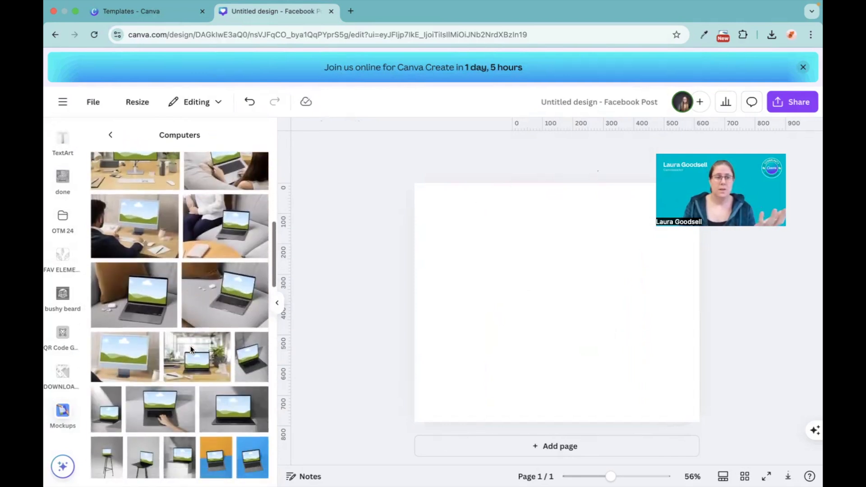
scroll(191, 350, "down", 10)
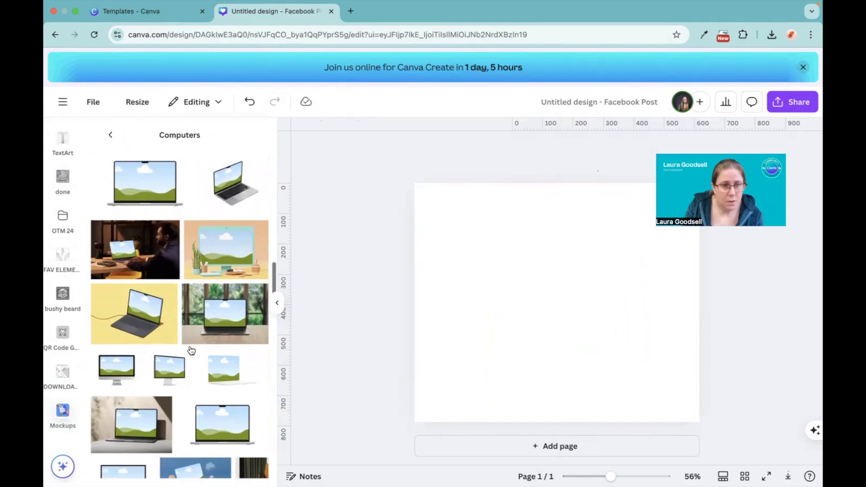
scroll(191, 350, "down", 3)
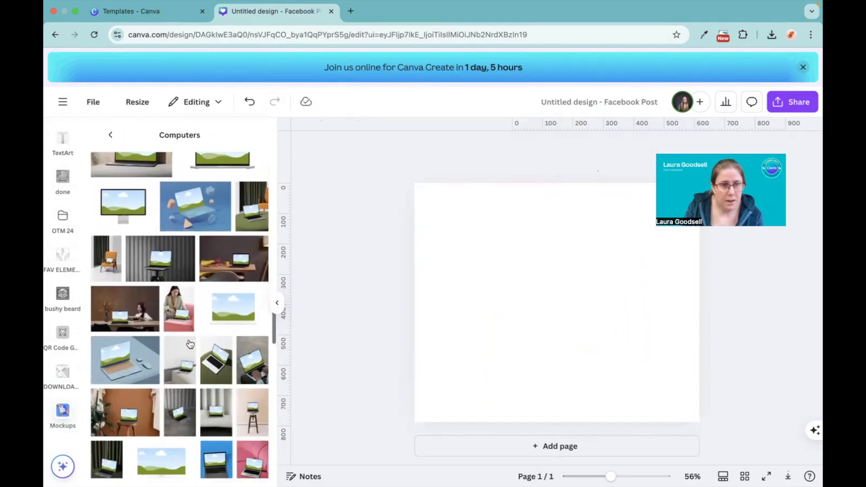
left_click(176, 310)
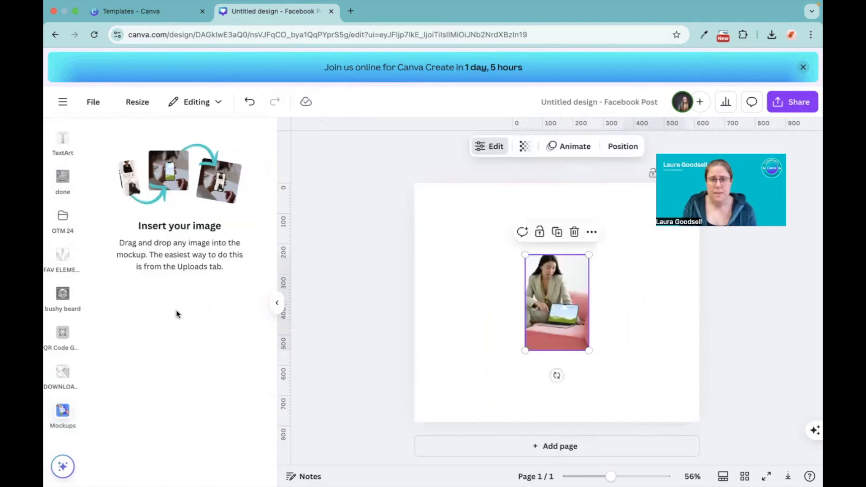
right_click(561, 304)
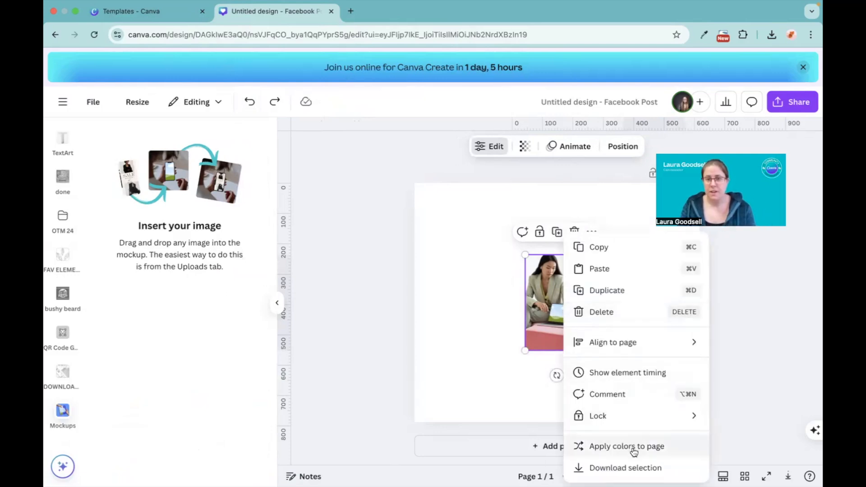
left_click(664, 449)
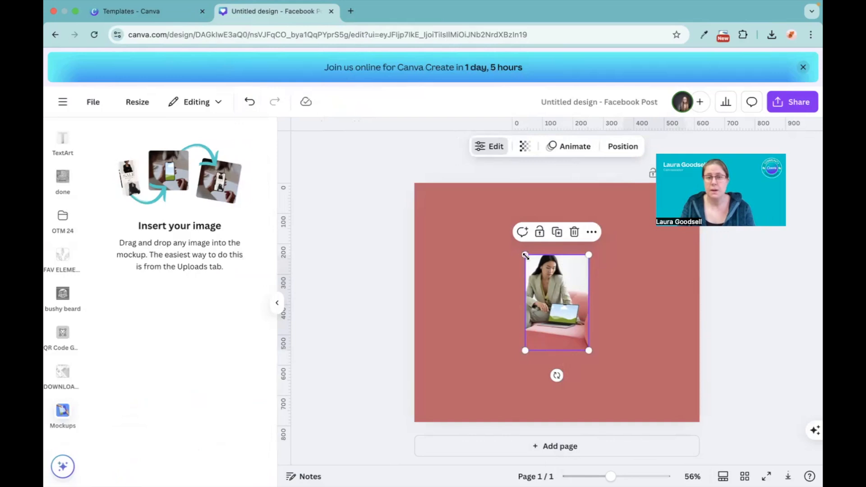
Enlarge the laptop mockup so it spans nearly the full height of the page, centred horizontally
left_click_drag(525, 255, 470, 202)
left_click_drag(588, 351, 629, 411)
left_click(448, 310)
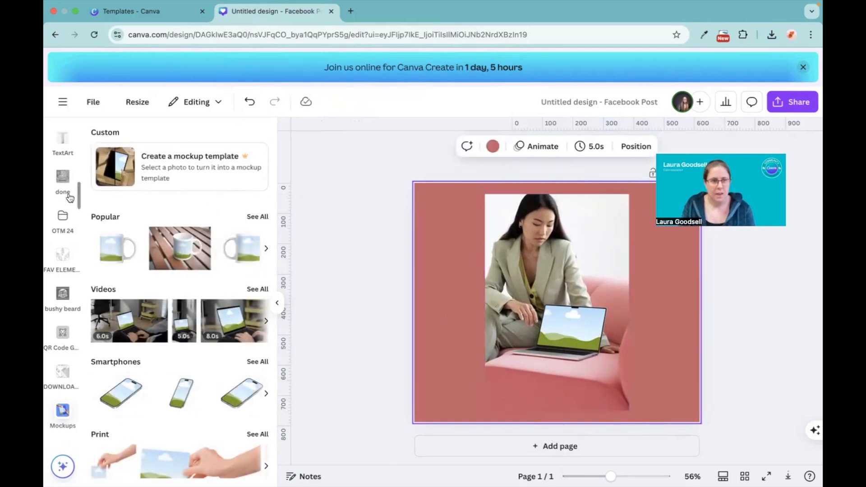
Add the uploaded "enjoy the little things" image and place it on the laptop screen in the mockup
scroll(68, 320, "up", 10)
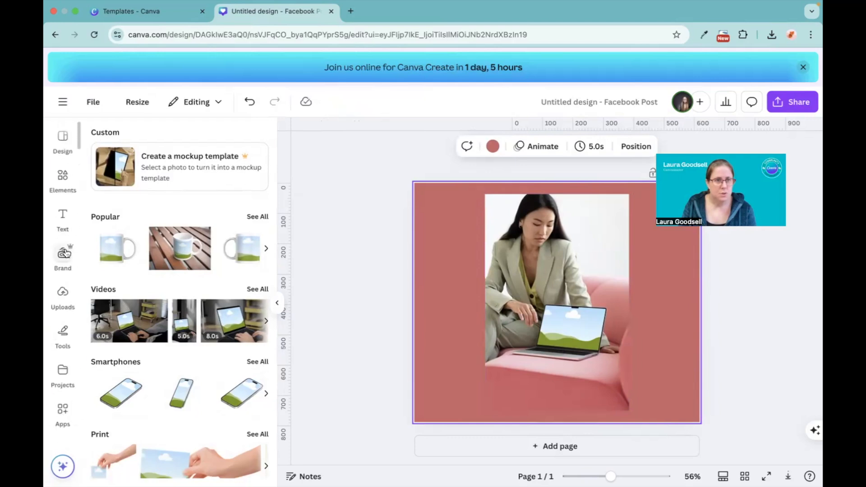
left_click(62, 293)
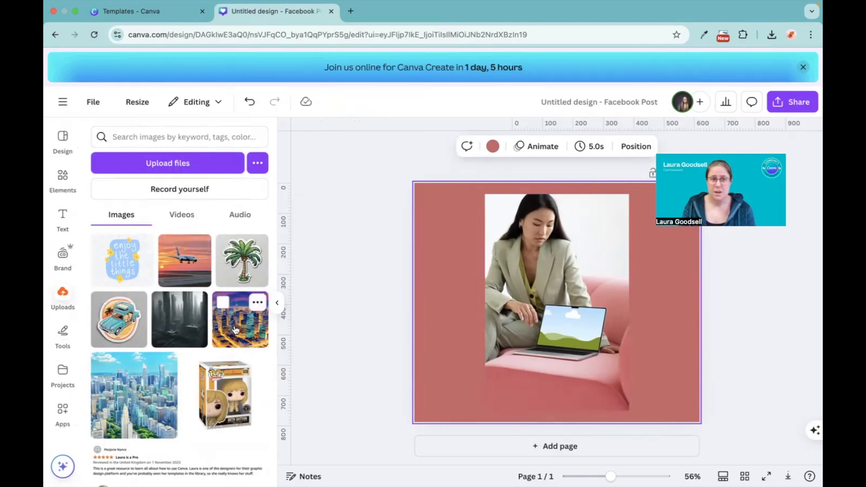
left_click(121, 260)
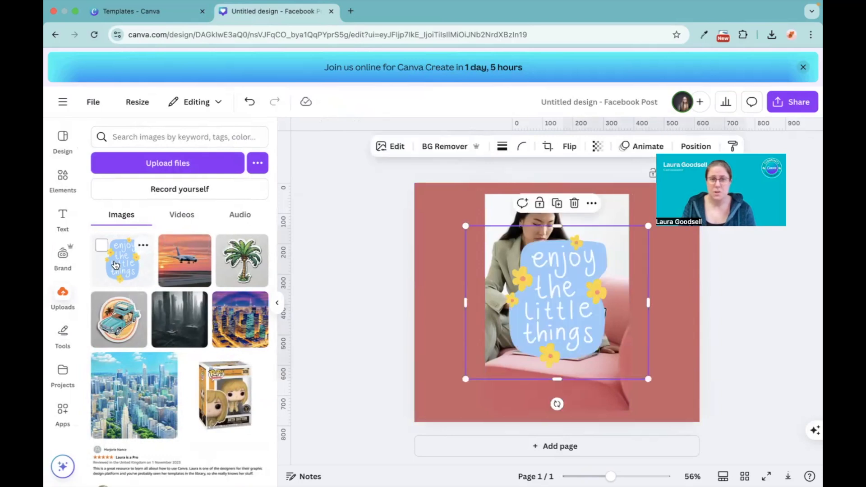
key("Delete")
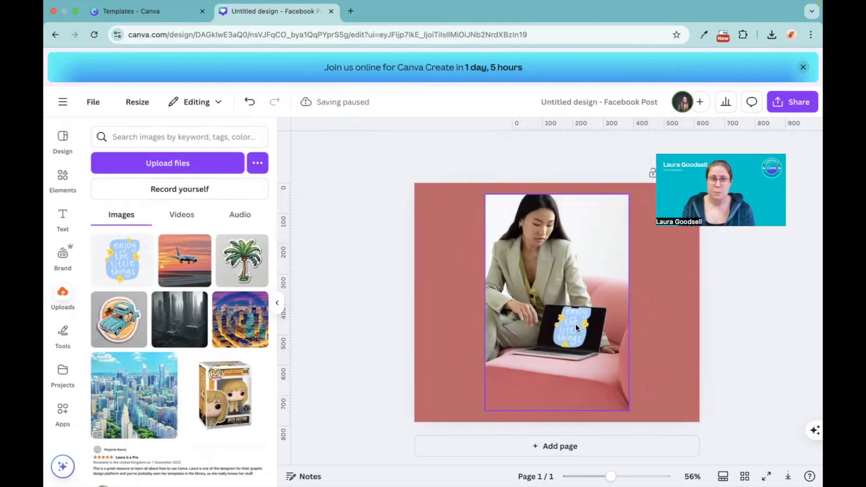
left_click(185, 260)
left_click_drag(624, 321, 575, 330)
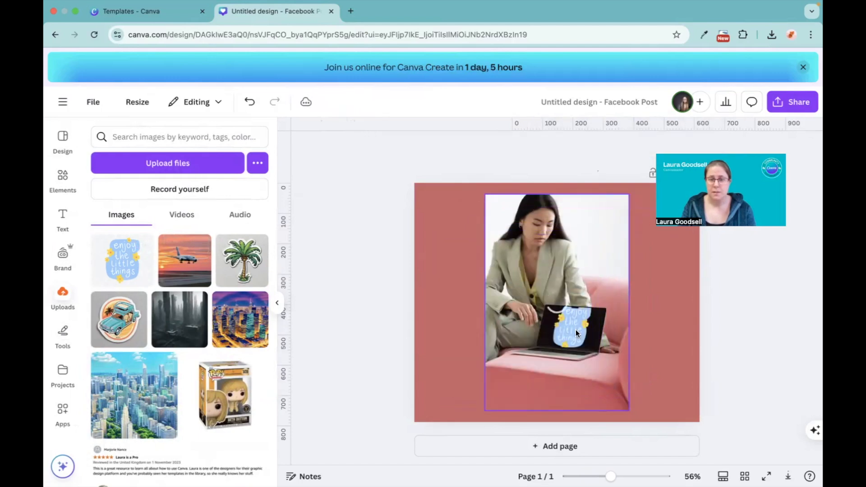